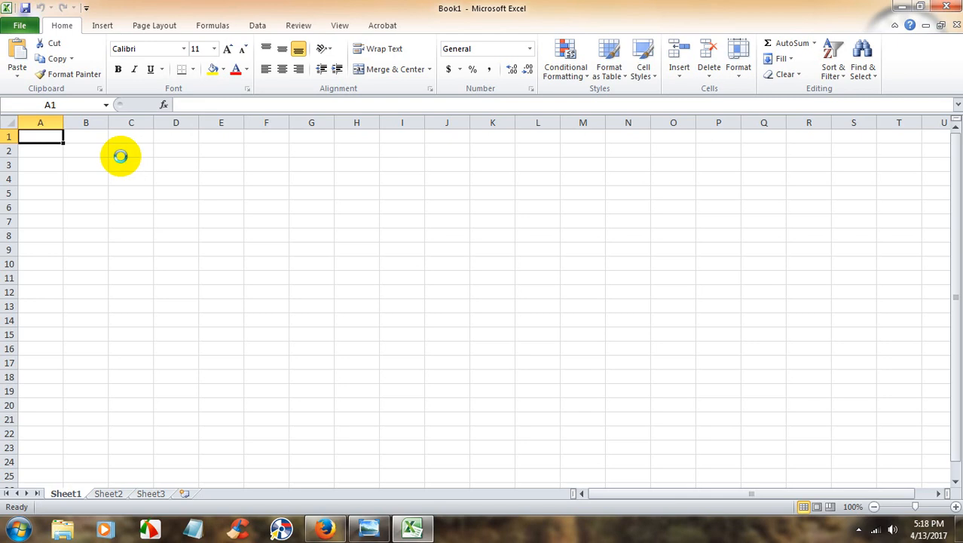
- Enter the year 2017 in cell A1 of the blank sheet
{"action": "scroll", "coordinate": [121, 156], "scroll_direction": "up", "scroll_amount": 16}
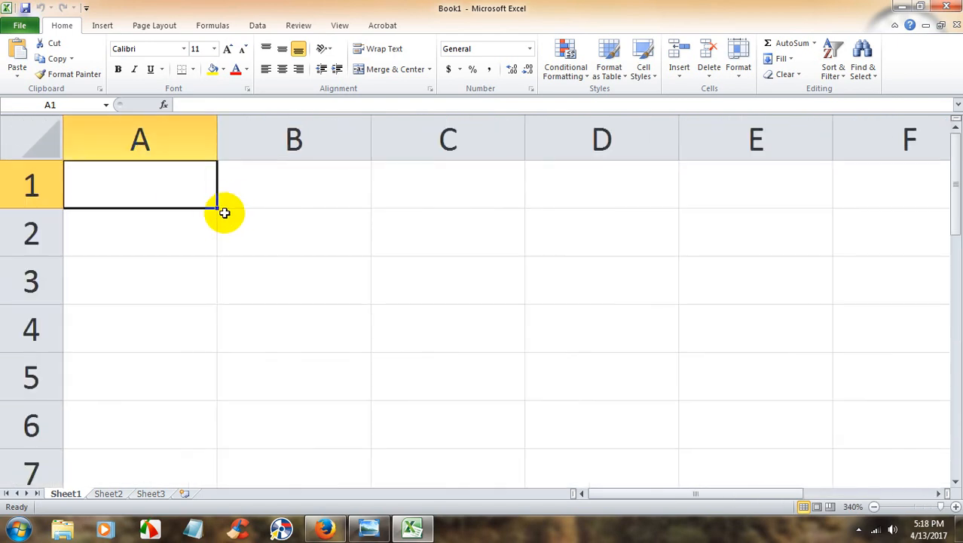
{"action": "type", "text": "2017"}
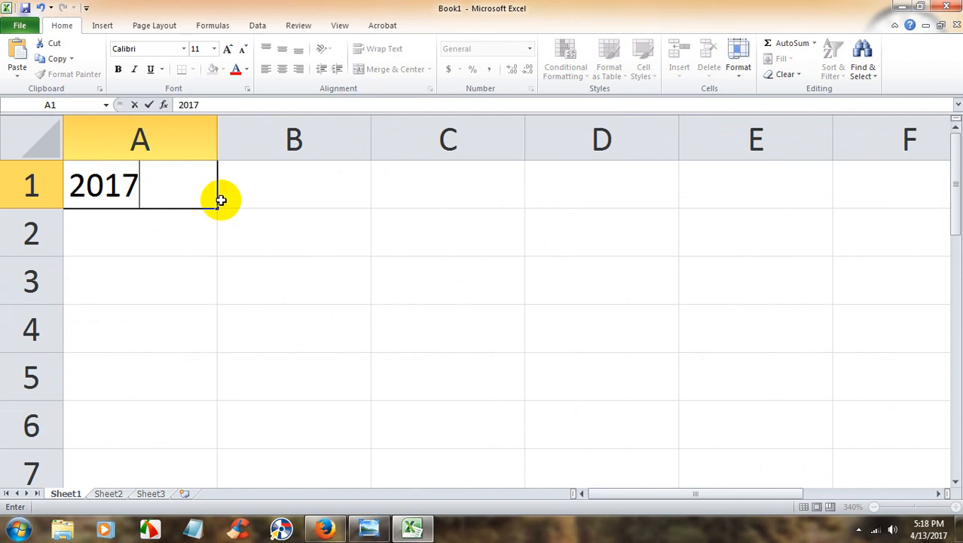
{"action": "left_click", "coordinate": [221, 200]}
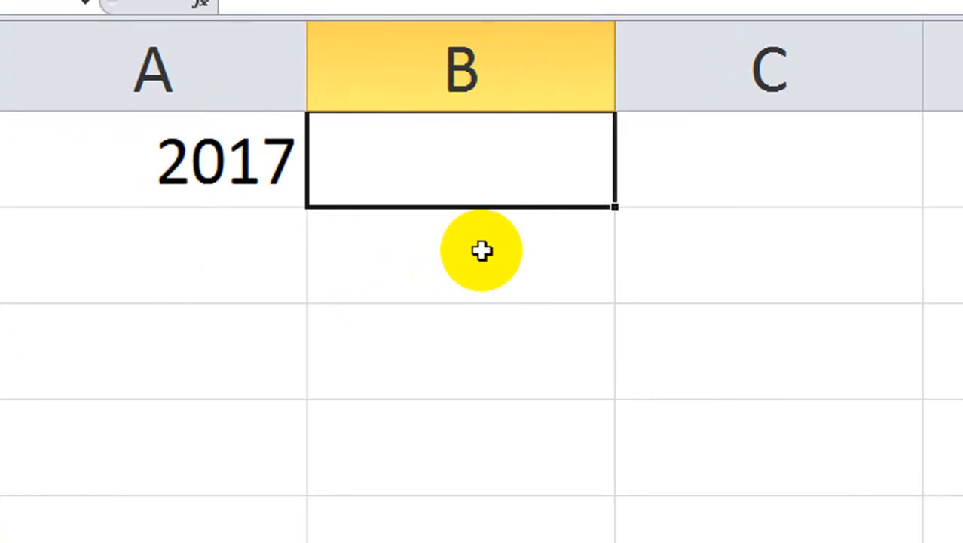
- Enter the formula =DATE(A1,1,0) in cell B1
{"action": "type", "text": "="}
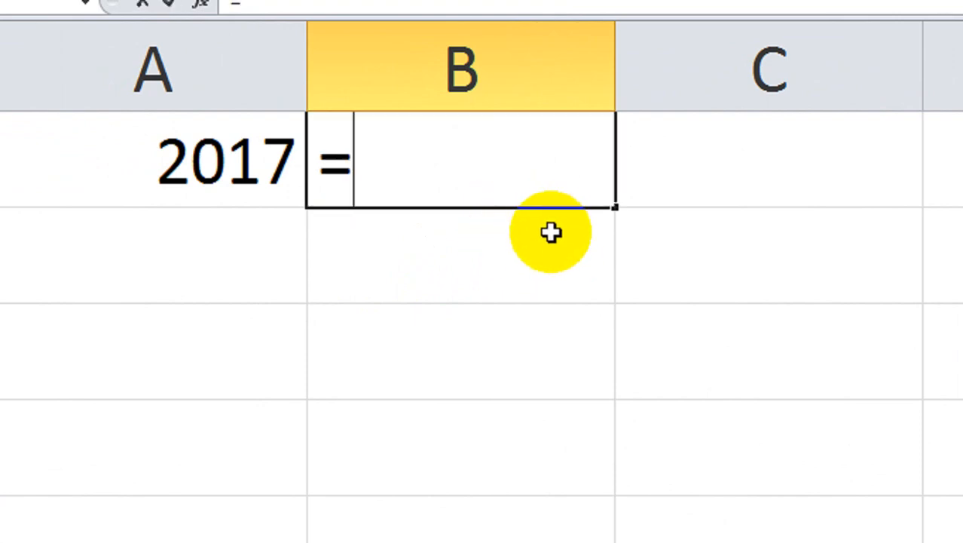
{"action": "type", "text": "DATE"}
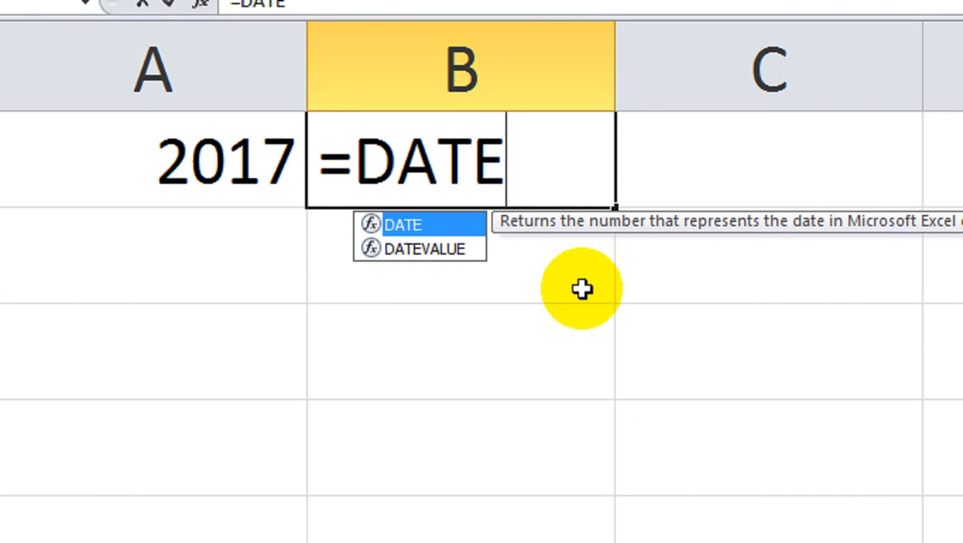
{"action": "type", "text": "("}
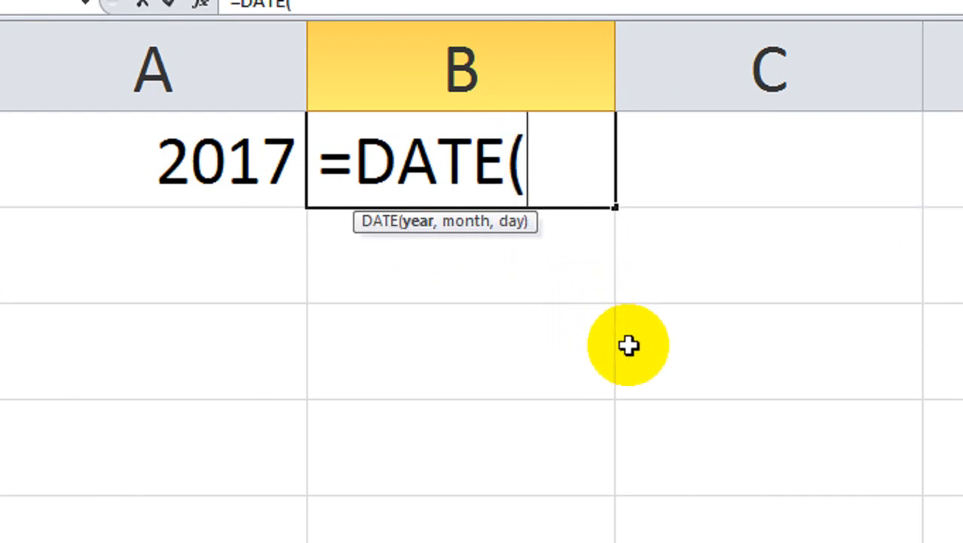
{"action": "type", "text": "A1"}
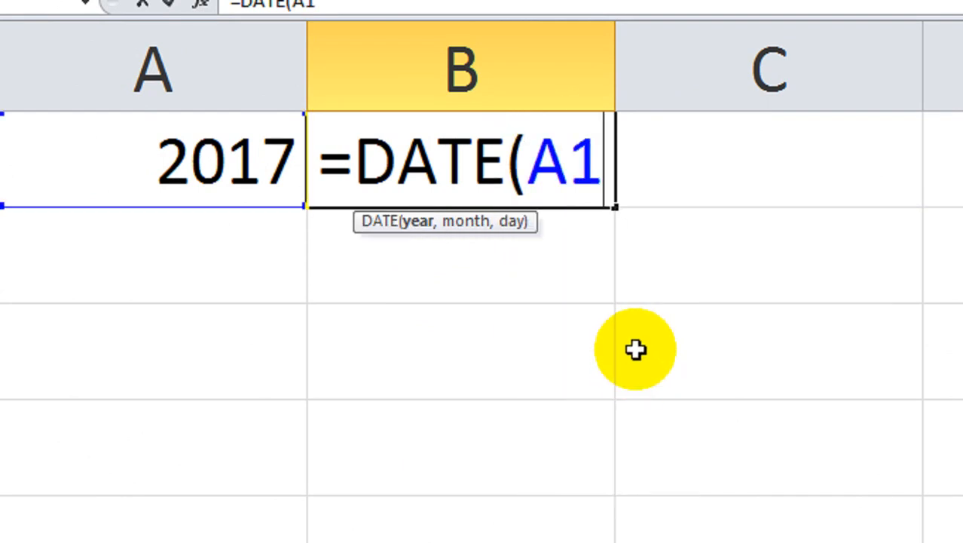
{"action": "type", "text": ",1"}
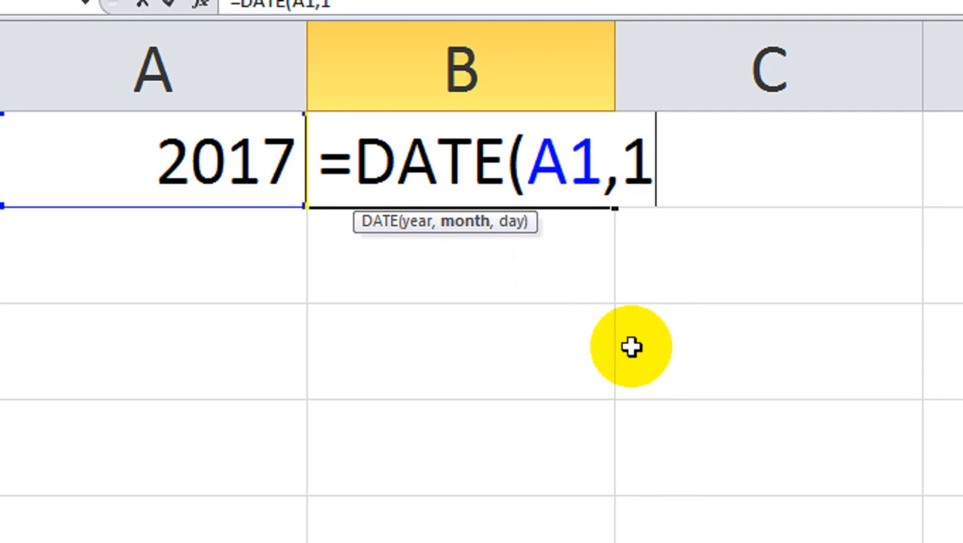
{"action": "type", "text": ",0)"}
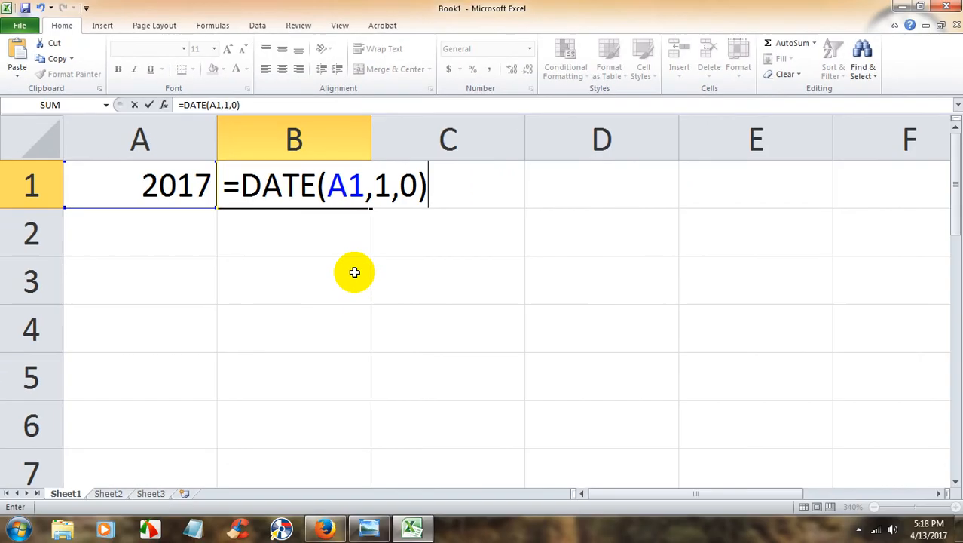
{"action": "key", "text": "Return"}
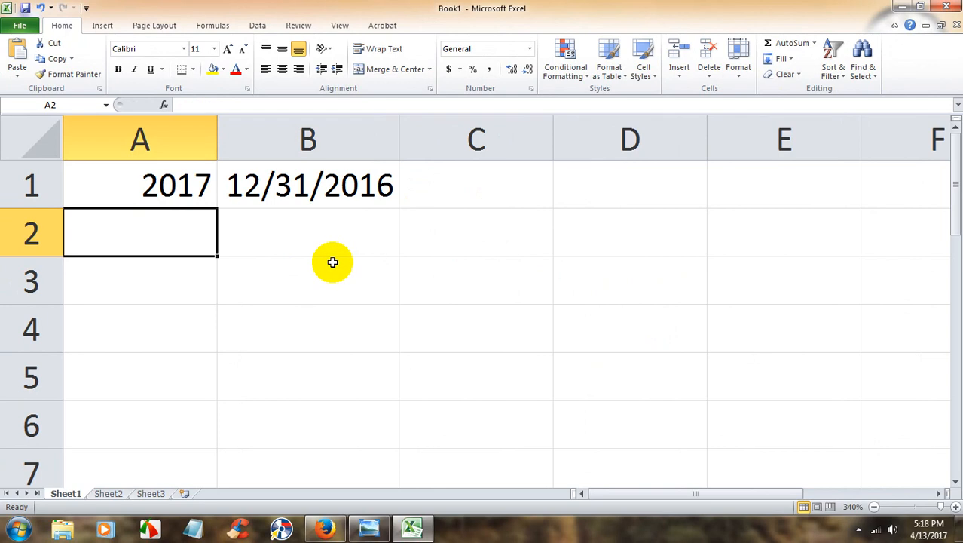
- Enter the formula =EDATE(DATE(A1,1,0),12) in cell B2
{"action": "left_click", "coordinate": [323, 234]}
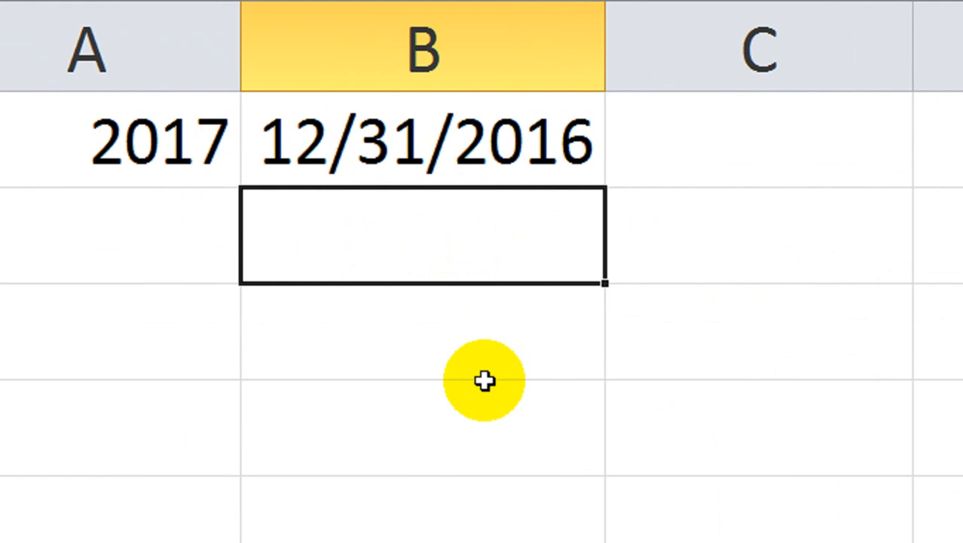
{"action": "type", "text": "="}
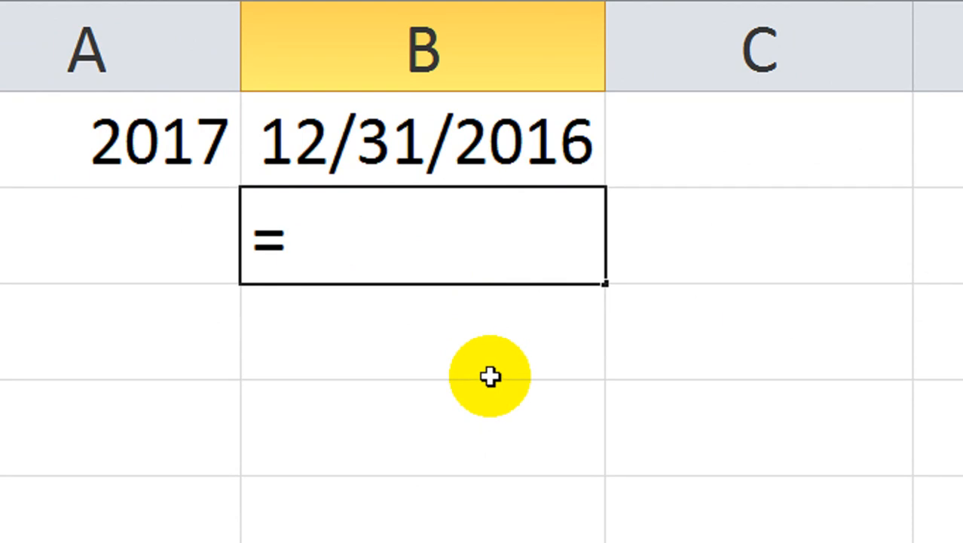
{"action": "type", "text": "EDAT"}
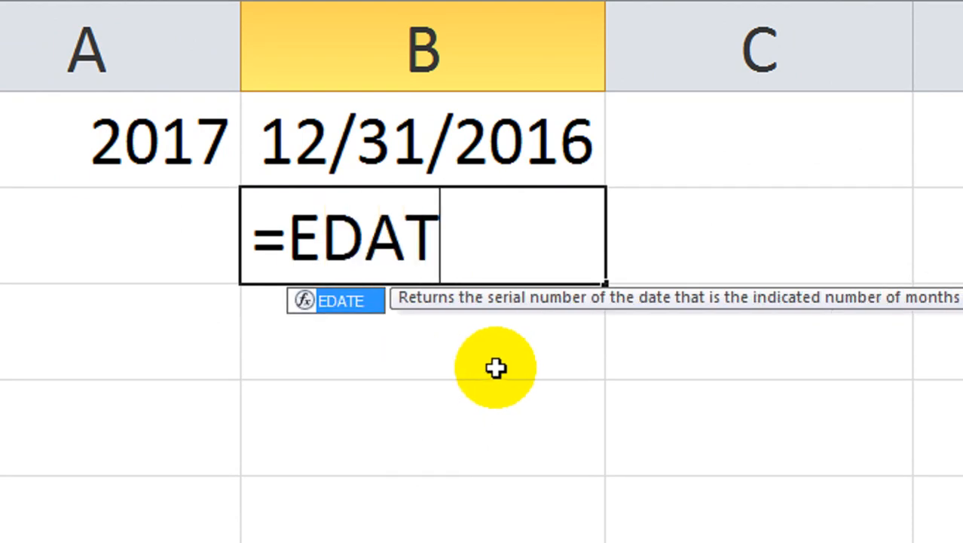
{"action": "type", "text": "E"}
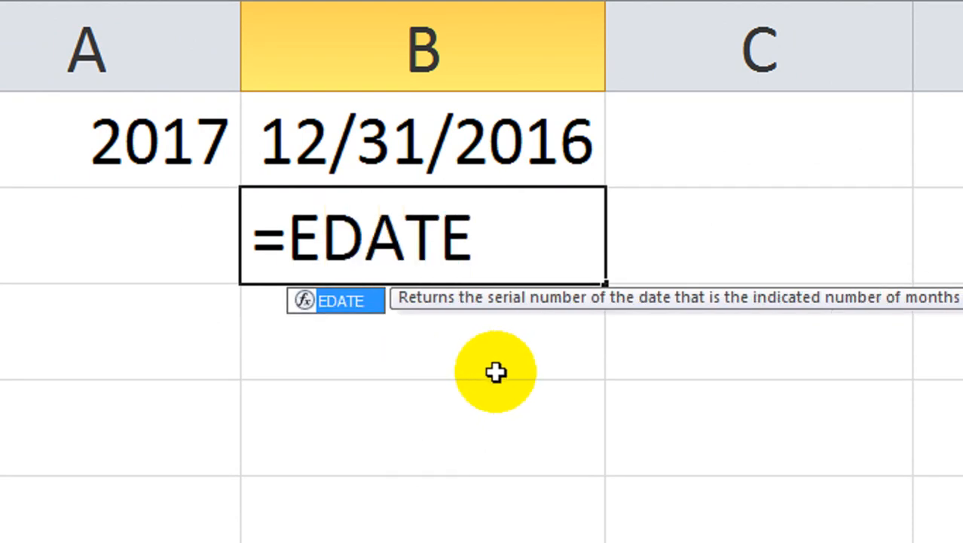
{"action": "type", "text": "("}
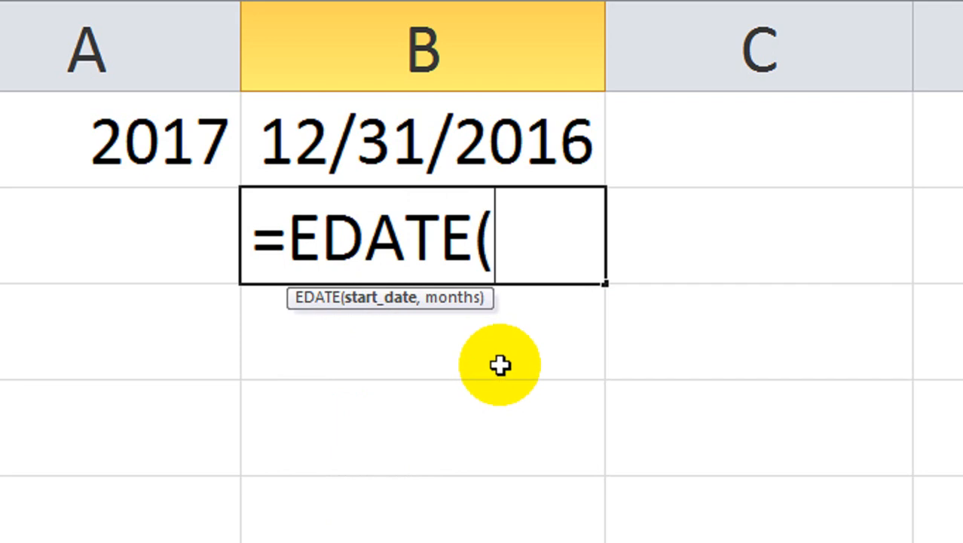
{"action": "type", "text": "DATE"}
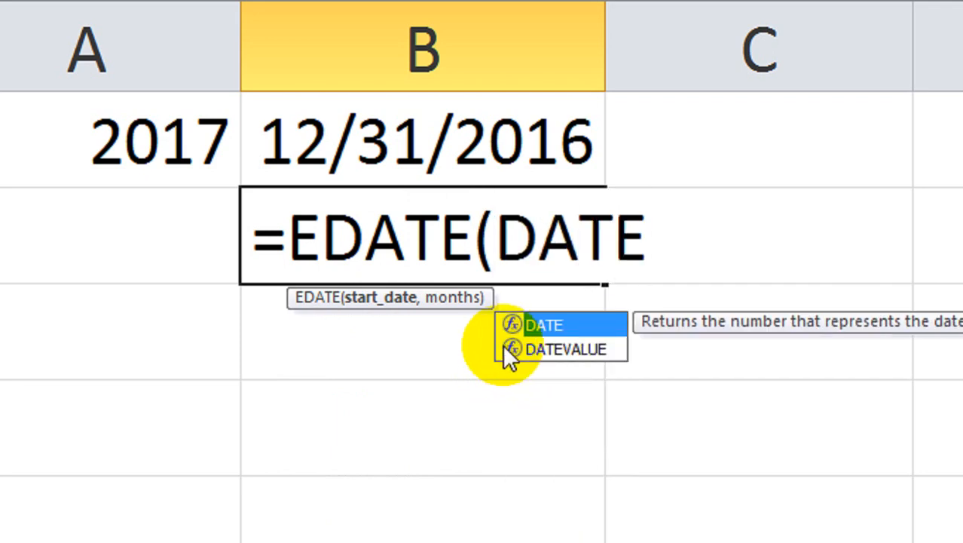
{"action": "type", "text": "("}
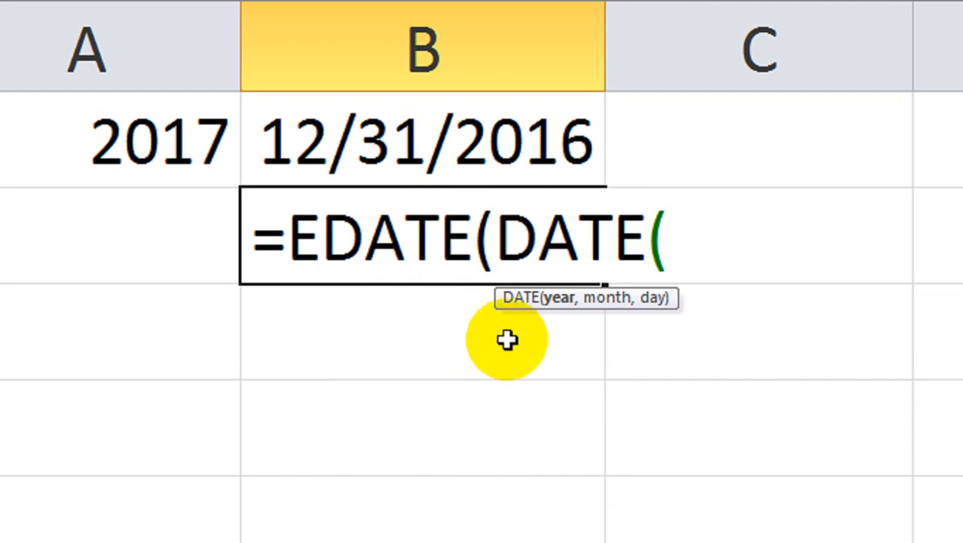
{"action": "type", "text": "A1"}
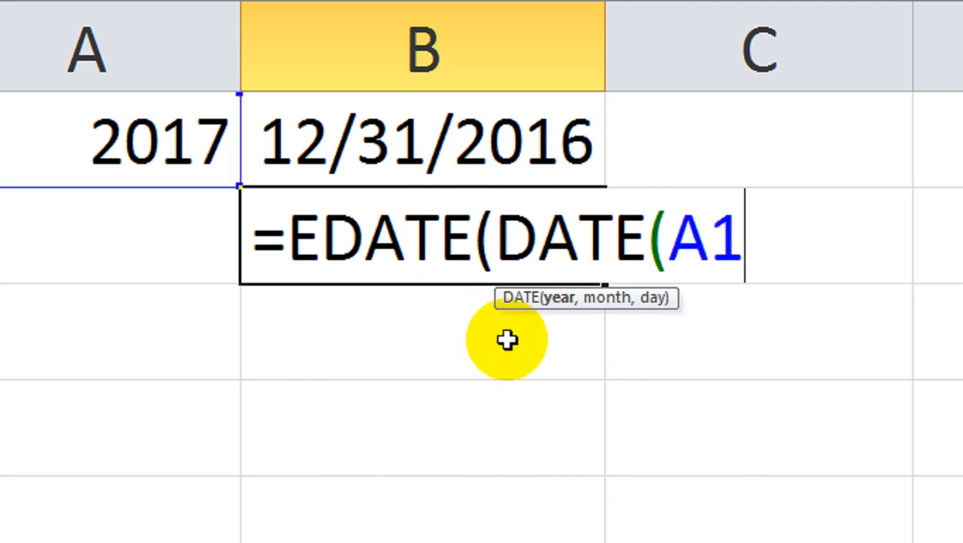
{"action": "type", "text": ",1"}
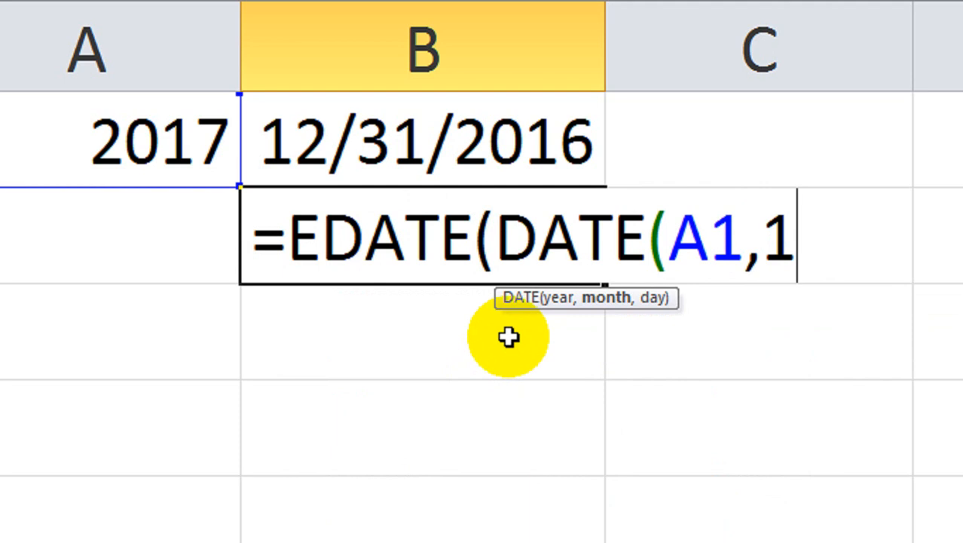
{"action": "type", "text": ",0"}
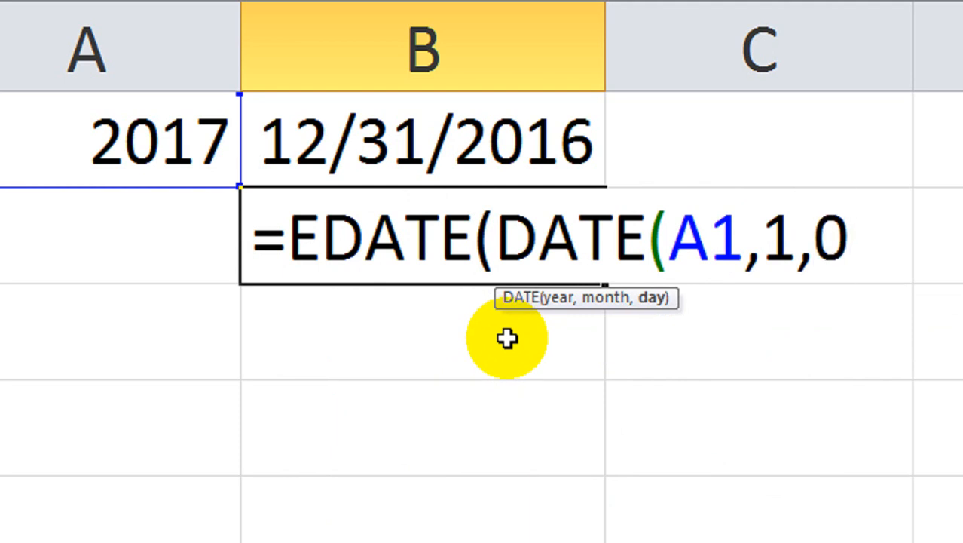
{"action": "type", "text": "),"}
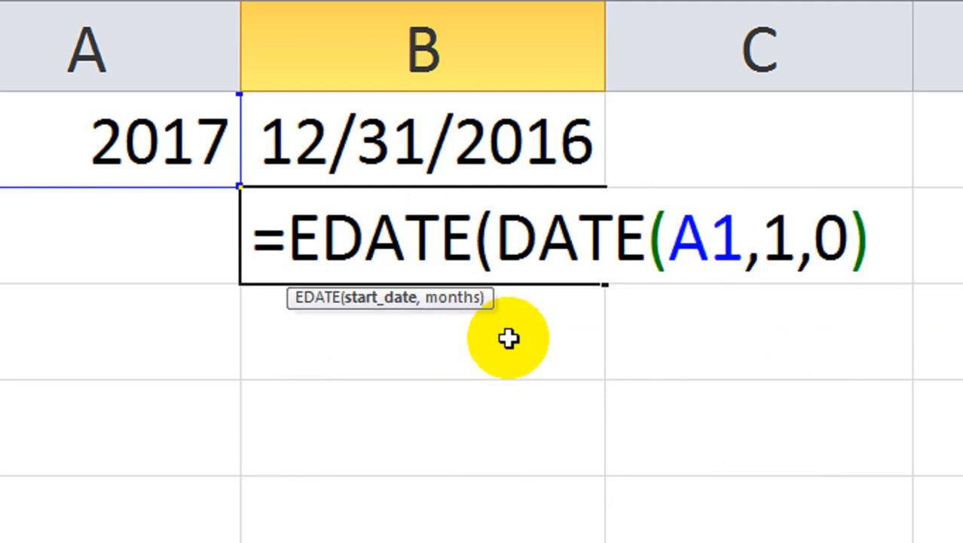
{"action": "type", "text": "12"}
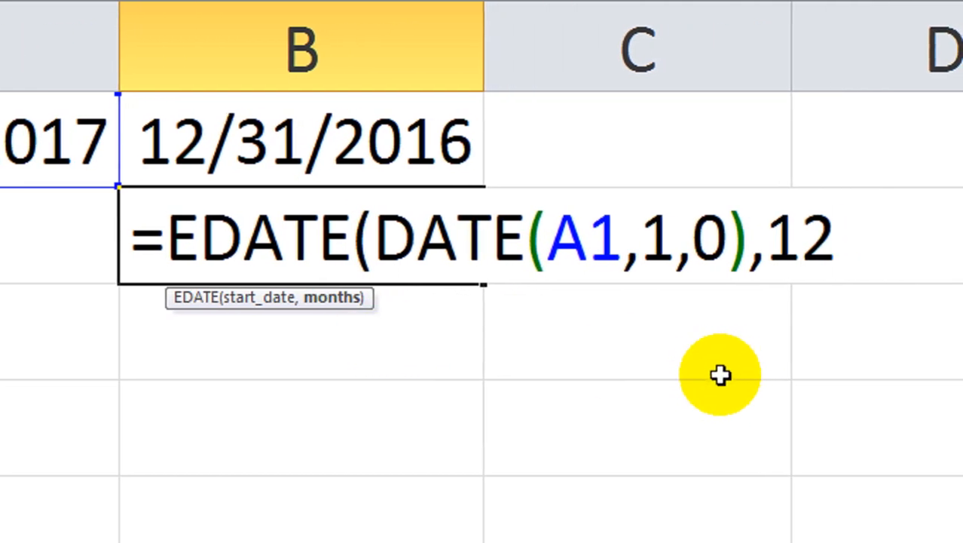
{"action": "type", "text": ")"}
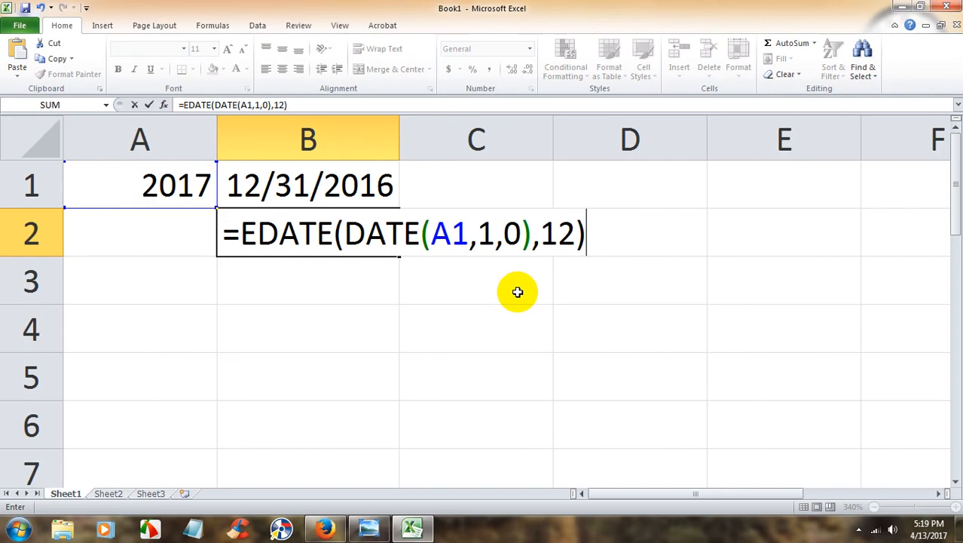
{"action": "key", "text": "Return"}
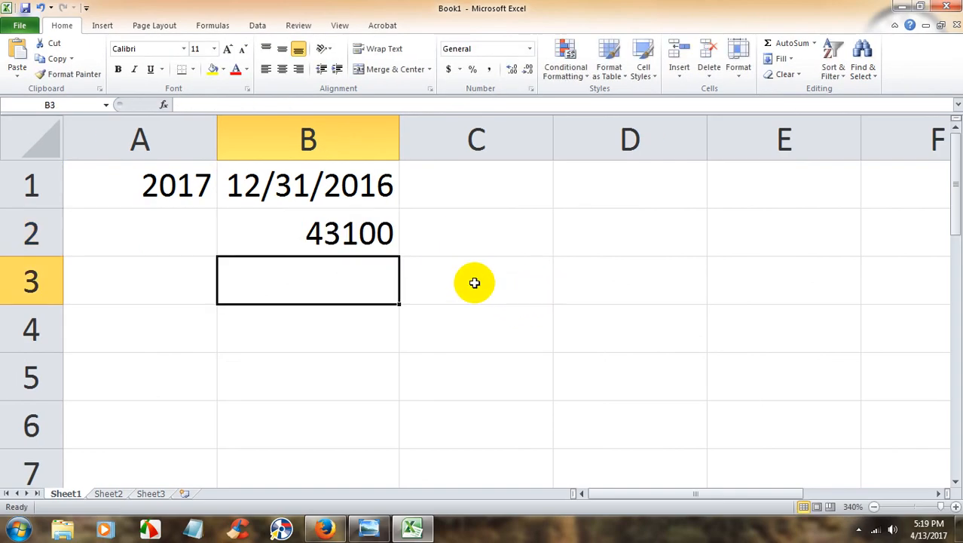
- Format cell B2 as a Date with the *3/14/2001 type
{"action": "left_click", "coordinate": [366, 236]}
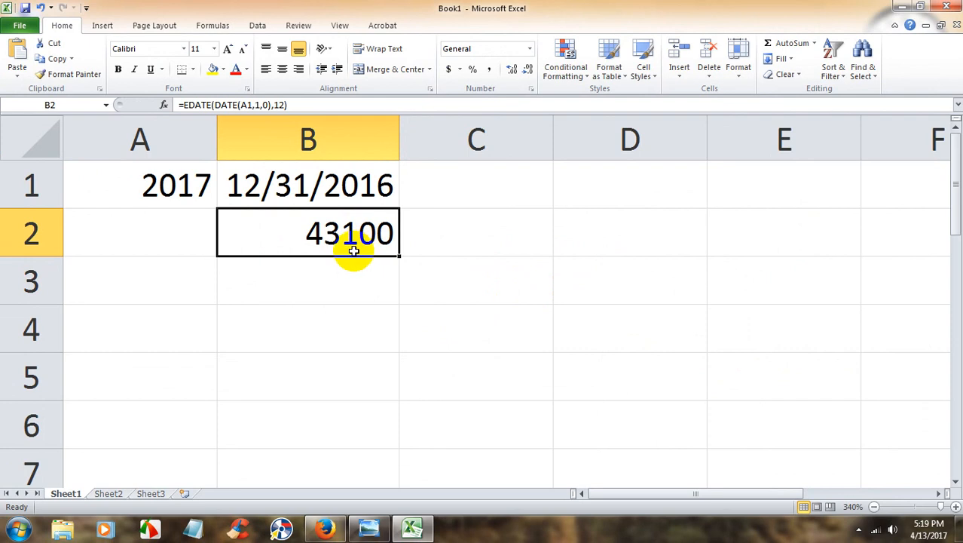
{"action": "key", "text": "ctrl+1"}
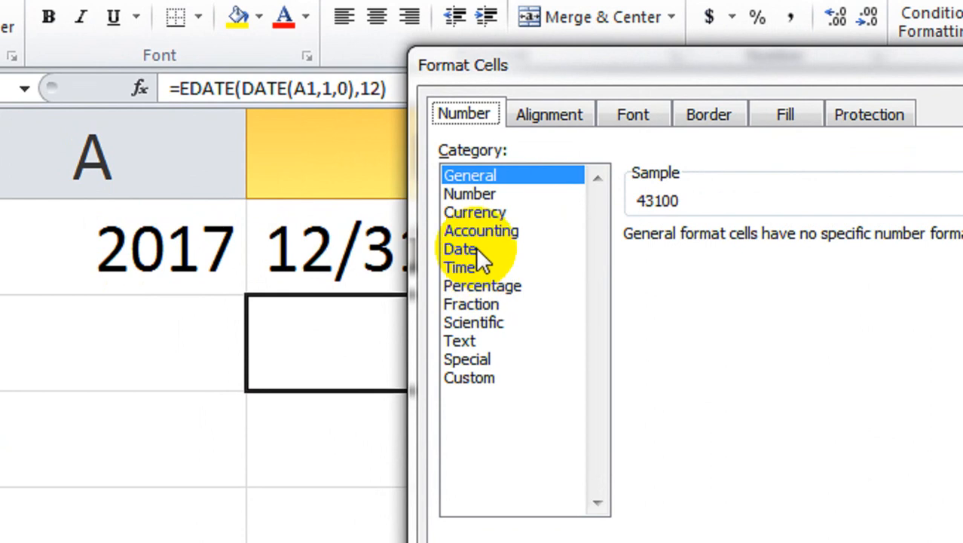
{"action": "left_click", "coordinate": [477, 249]}
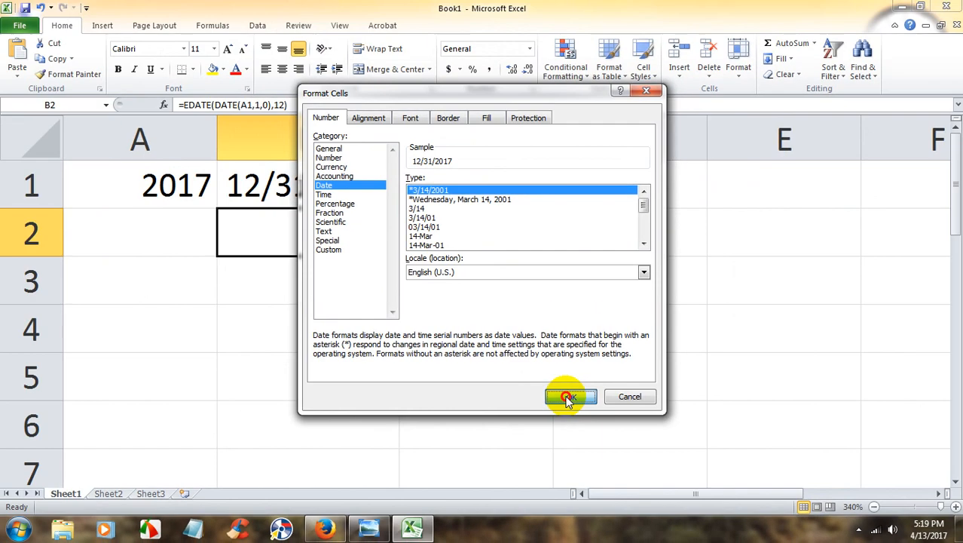
{"action": "left_click", "coordinate": [491, 276]}
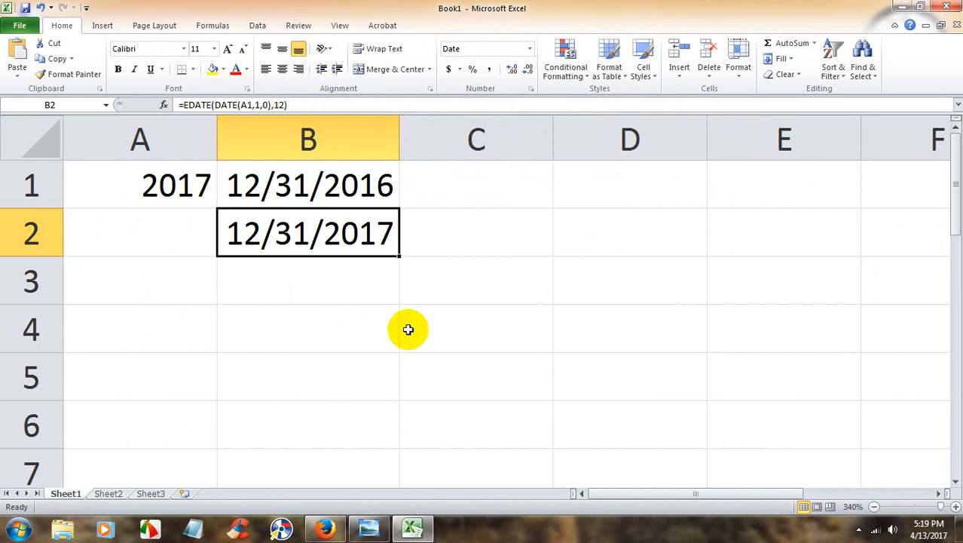
- Copy the formula text EDATE(DATE(A1,1,0),12) from cell B2 without its equals sign, keeping the cell's formula as it is
{"action": "left_click", "coordinate": [326, 288]}
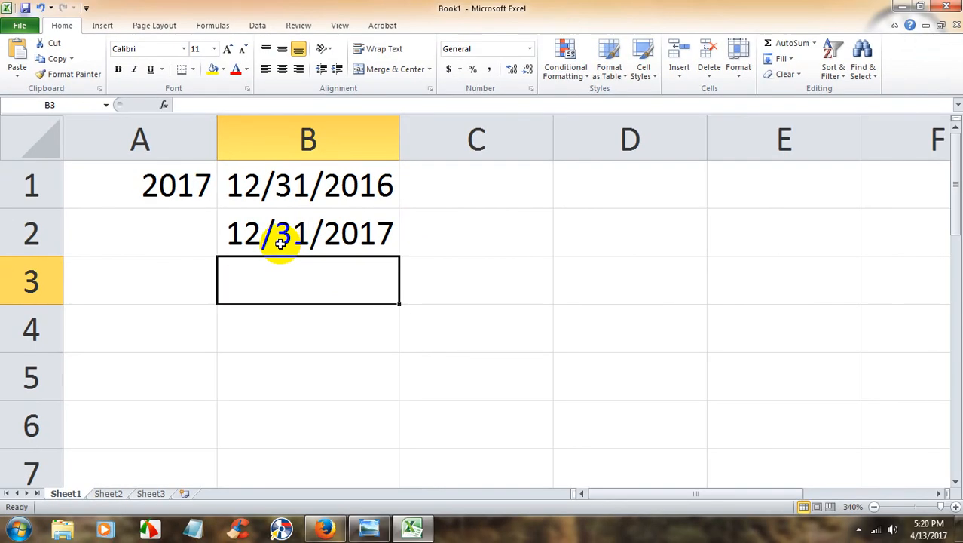
{"action": "left_click", "coordinate": [333, 198]}
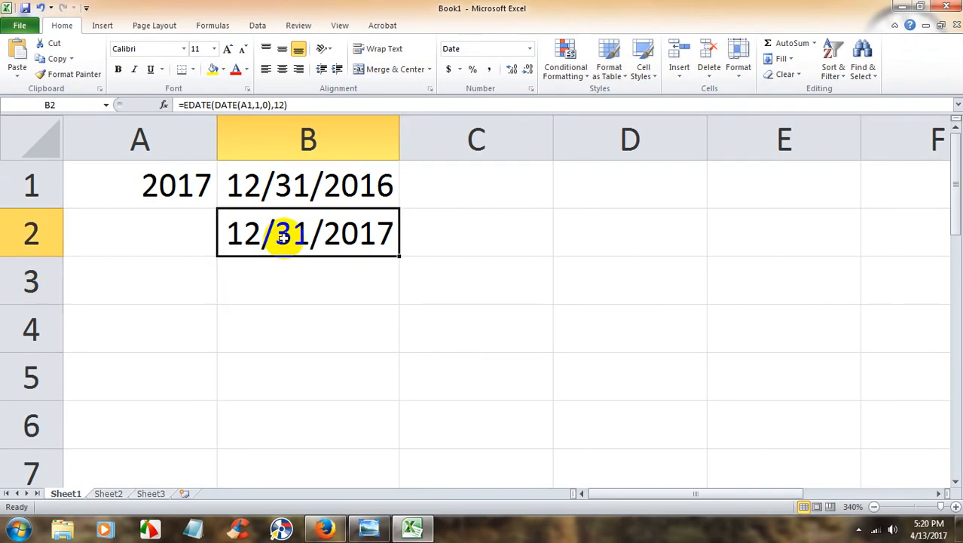
{"action": "double_click", "coordinate": [283, 236]}
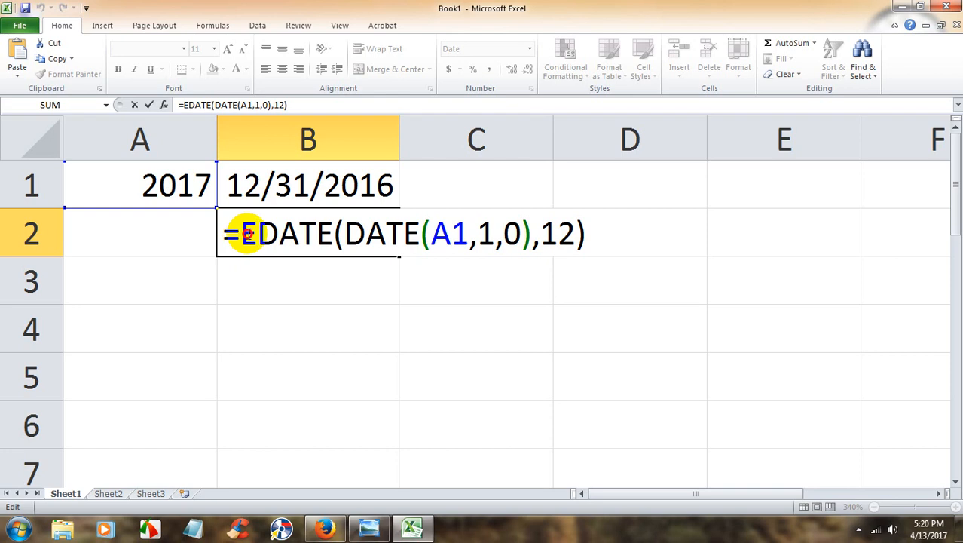
{"action": "left_click_drag", "start_coordinate": [240, 235], "coordinate": [597, 233]}
{"action": "right_click", "coordinate": [487, 231]}
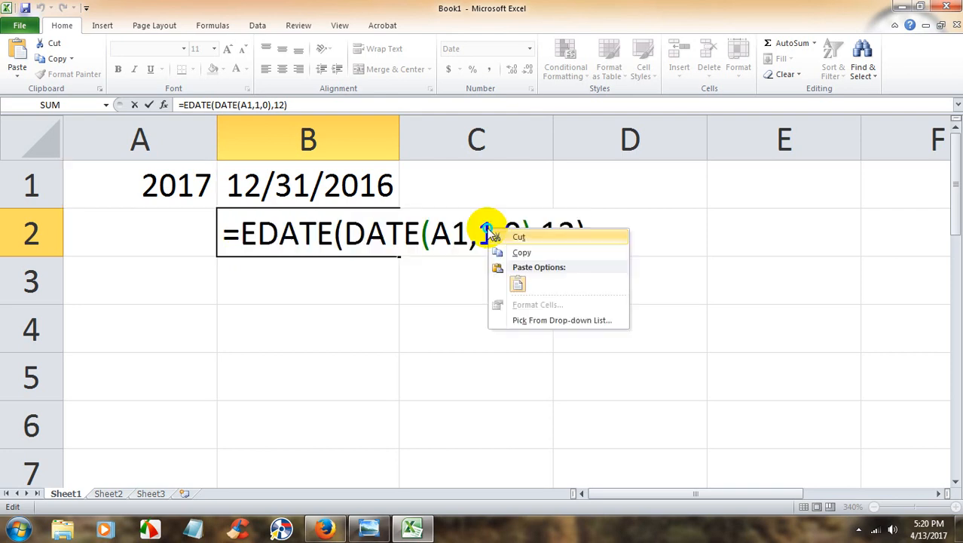
{"action": "left_click", "coordinate": [520, 252]}
{"action": "left_click", "coordinate": [610, 232]}
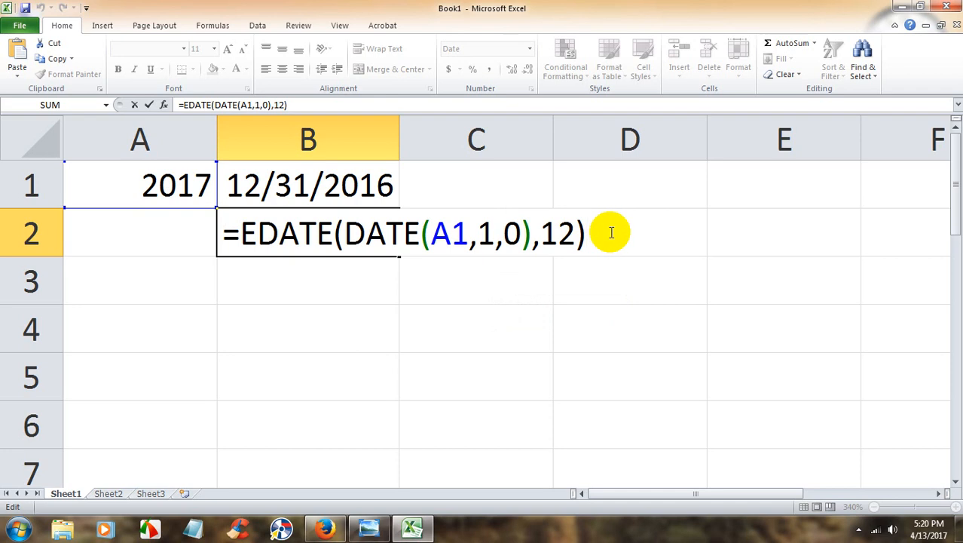
{"action": "key", "text": "Return"}
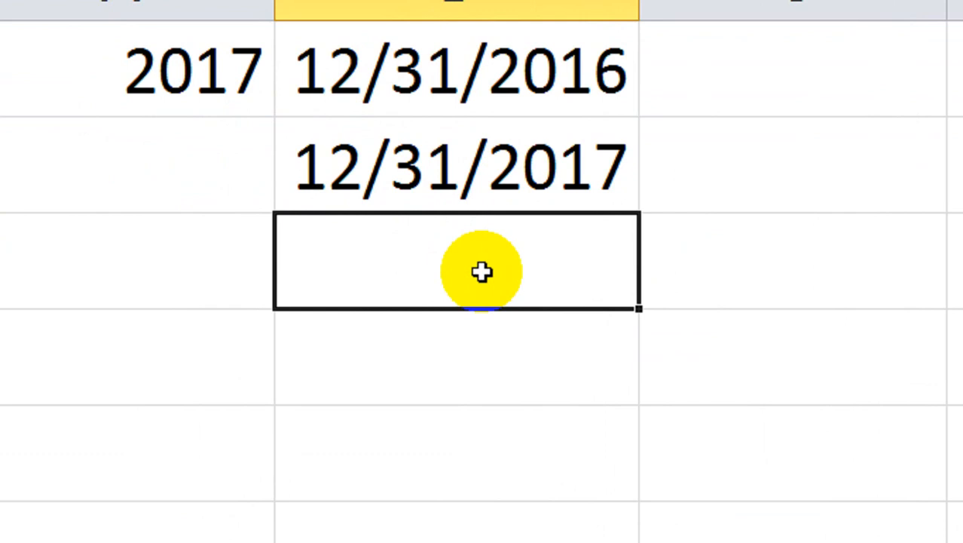
- Begin a formula in cell B3 with the copied expression, followed by a minus sign: =EDATE(DATE(A1,1,0),12)-
{"action": "type", "text": "="}
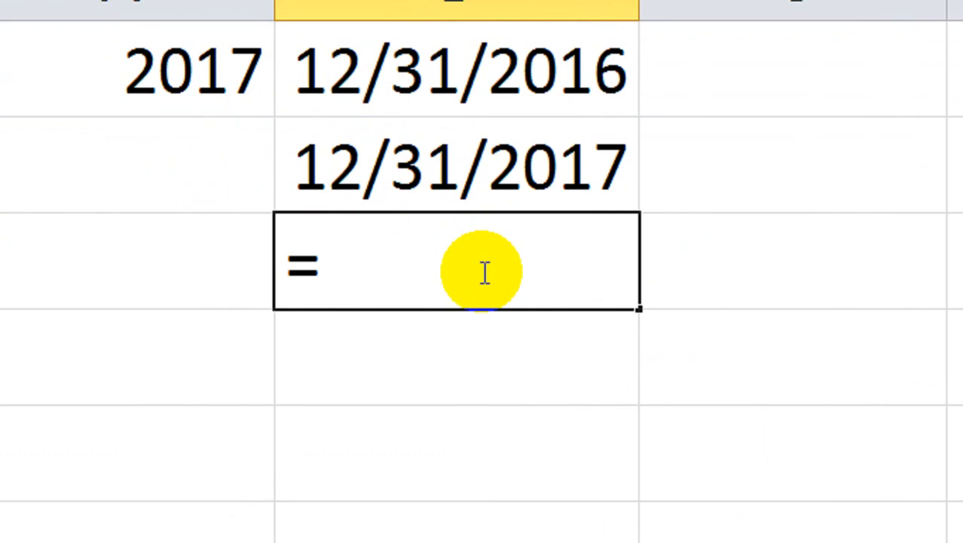
{"action": "key", "text": "ctrl+v"}
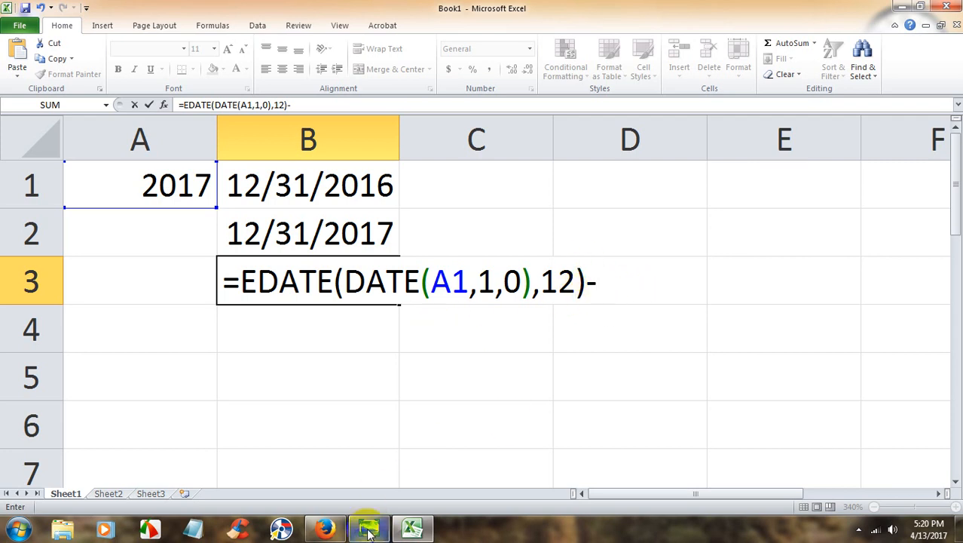
- Switch to Windows Photo Viewer to look at the minus key in the keyboard picture, and return to the Excel worksheet
{"action": "mouse_move", "coordinate": [368, 527]}
{"action": "left_click", "coordinate": [370, 472]}
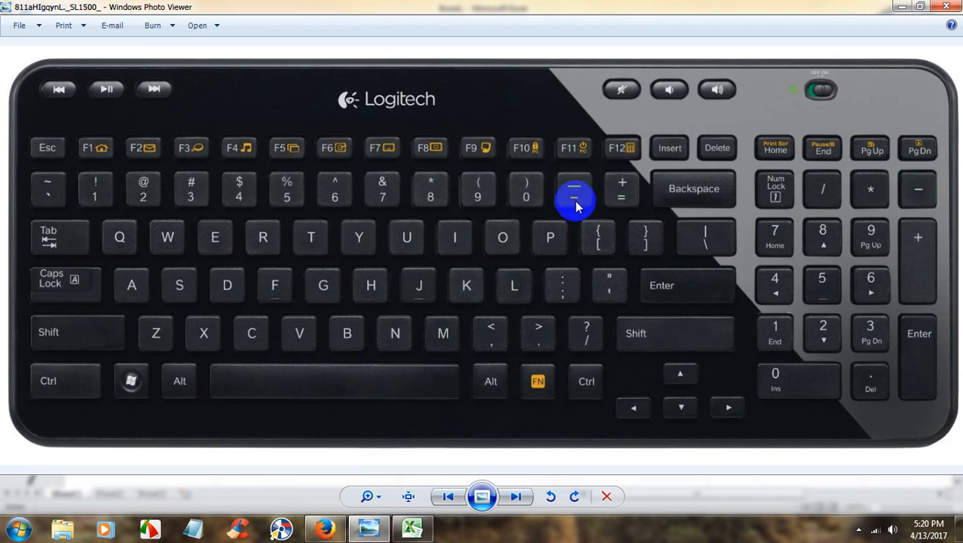
{"action": "left_click", "coordinate": [901, 7]}
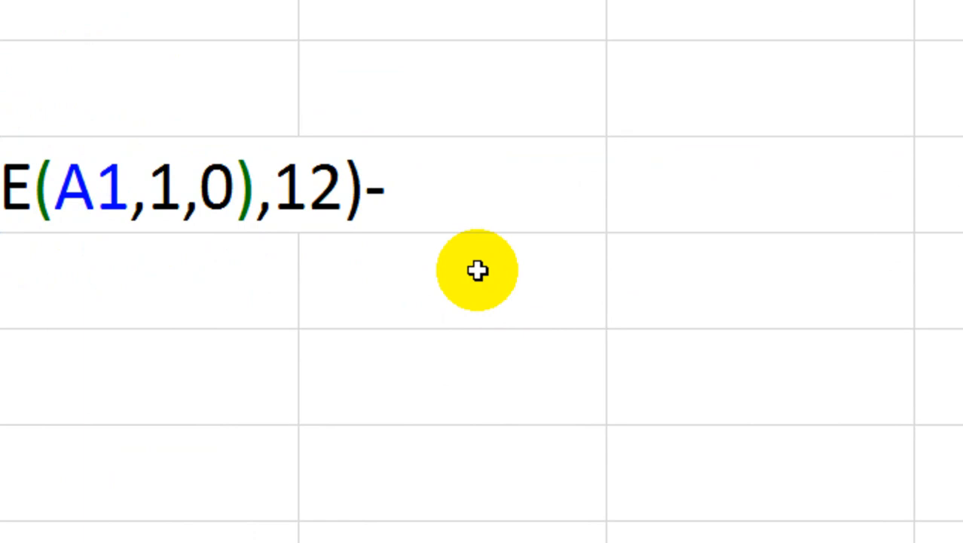
- Complete the subtraction in cell B3 with DATE(A1,1,0) and enter the formula =EDATE(DATE(A1,1,0),12)-DATE(A1,1,0)
{"action": "type", "text": "DATE"}
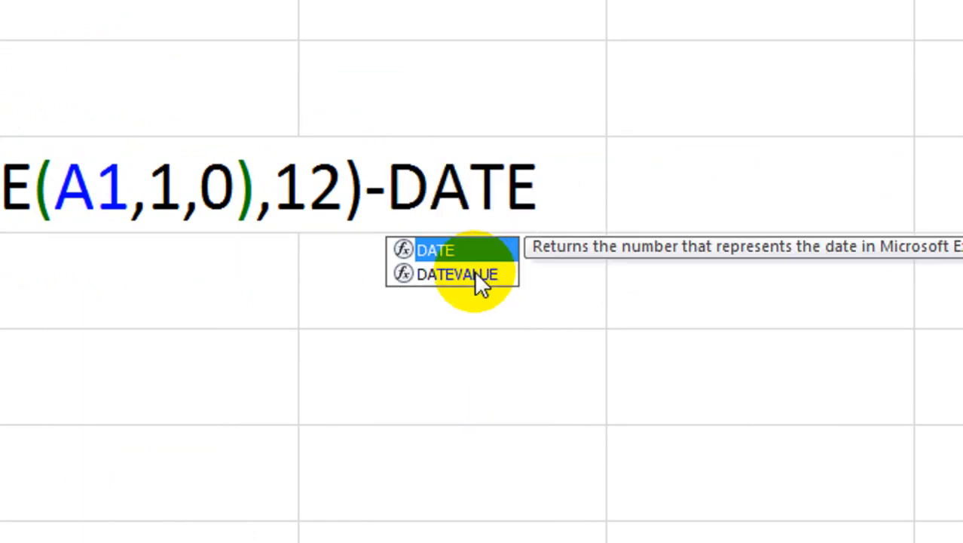
{"action": "type", "text": "("}
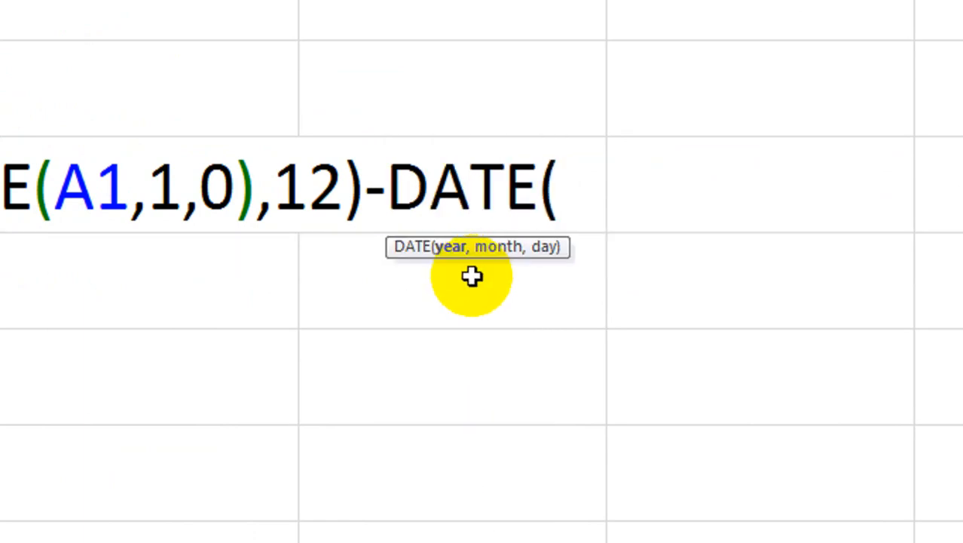
{"action": "type", "text": "A"}
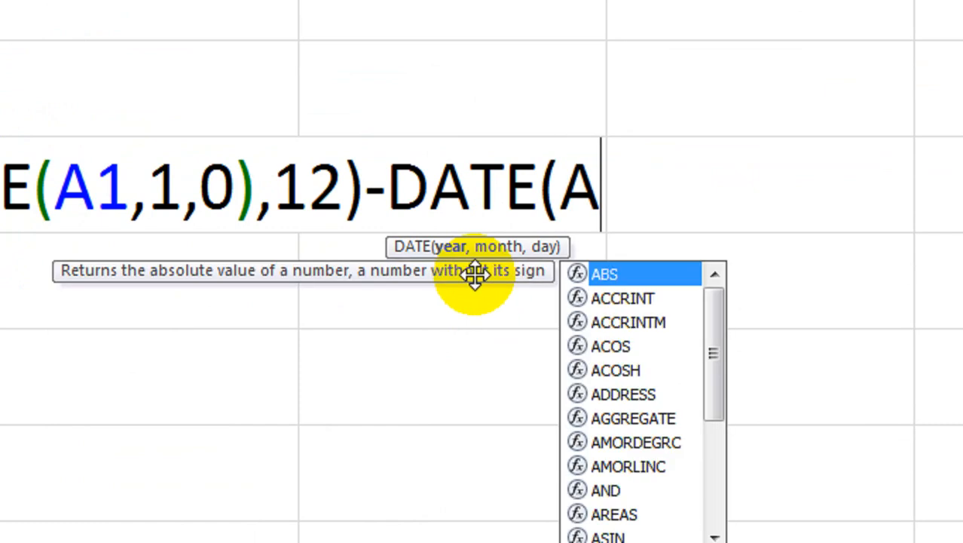
{"action": "type", "text": "1,"}
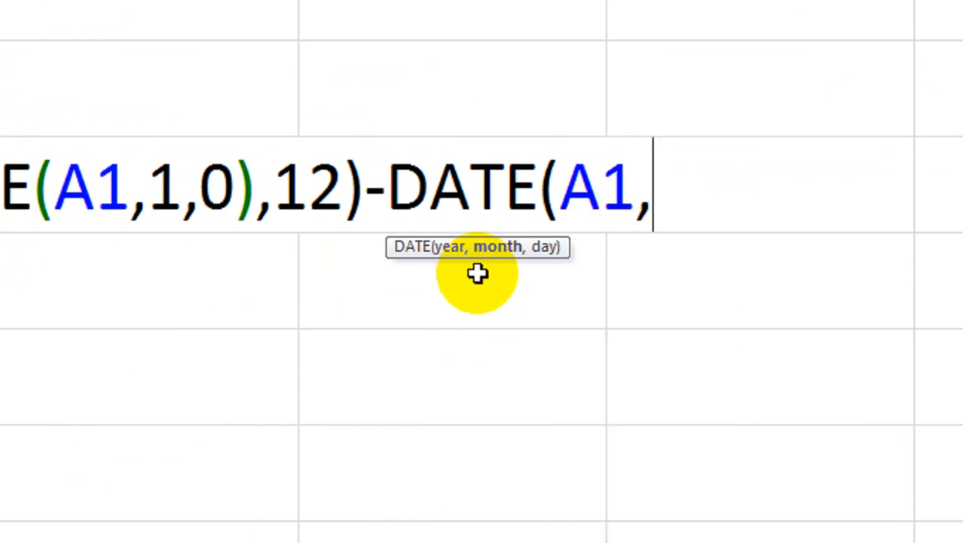
{"action": "type", "text": "1,0"}
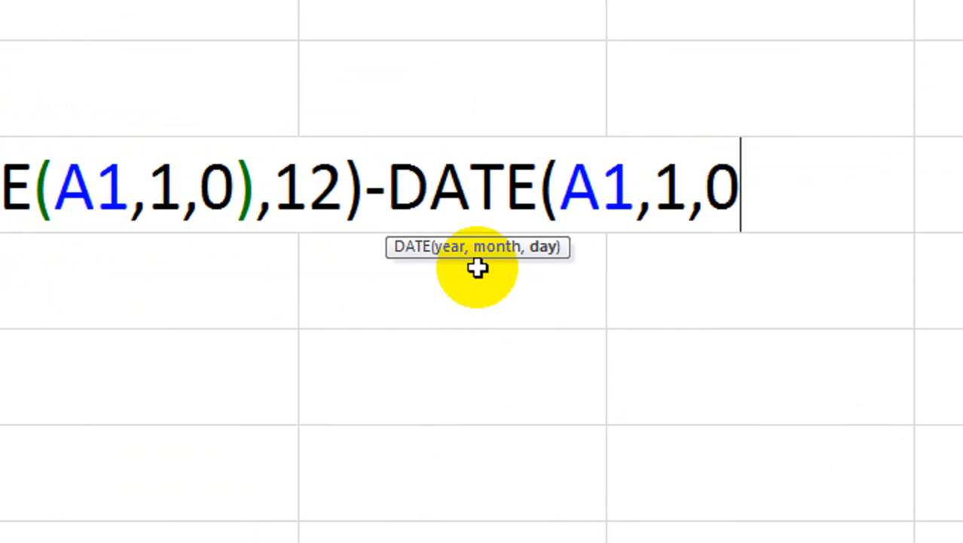
{"action": "type", "text": ")"}
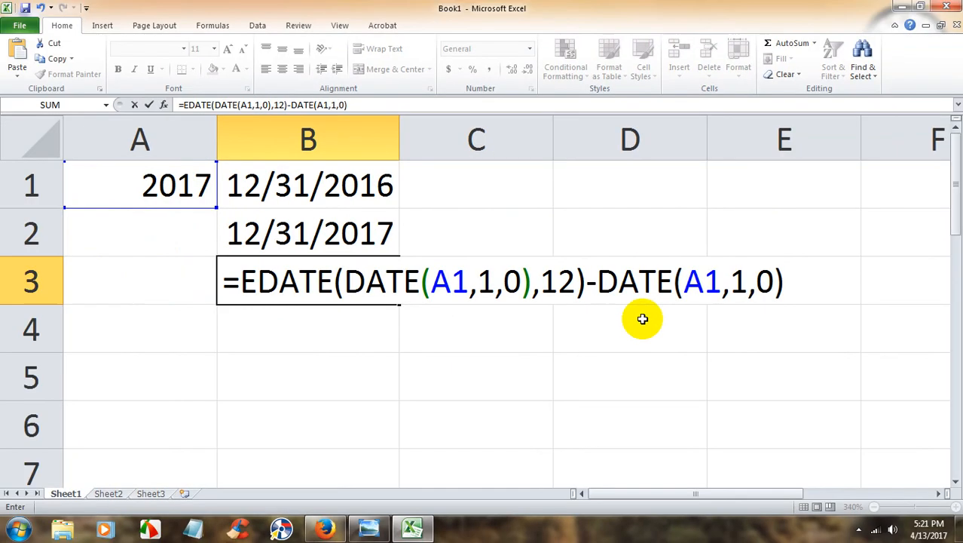
{"action": "key", "text": "Return"}
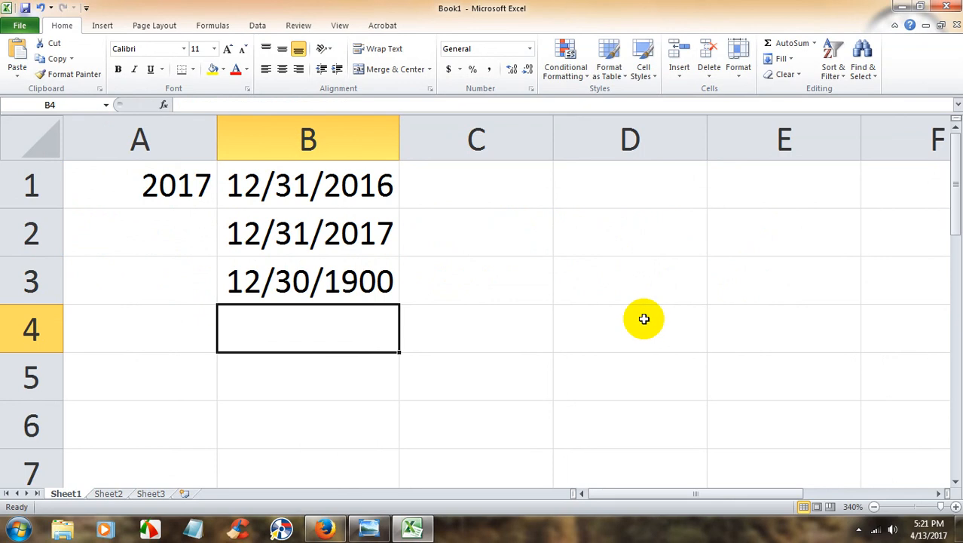
- Format cell B3 as a Number with 0 decimal places
{"action": "left_click", "coordinate": [315, 282]}
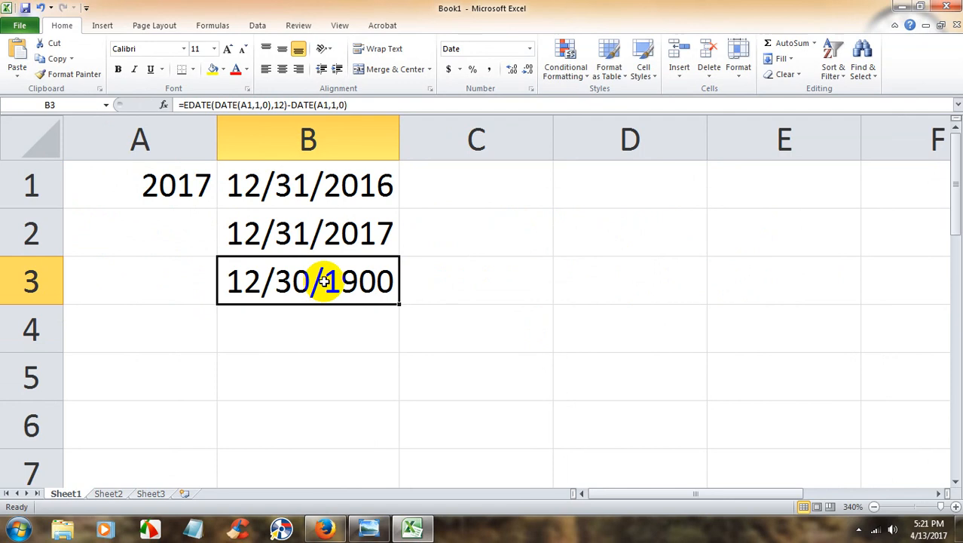
{"action": "key", "text": "ctrl+1"}
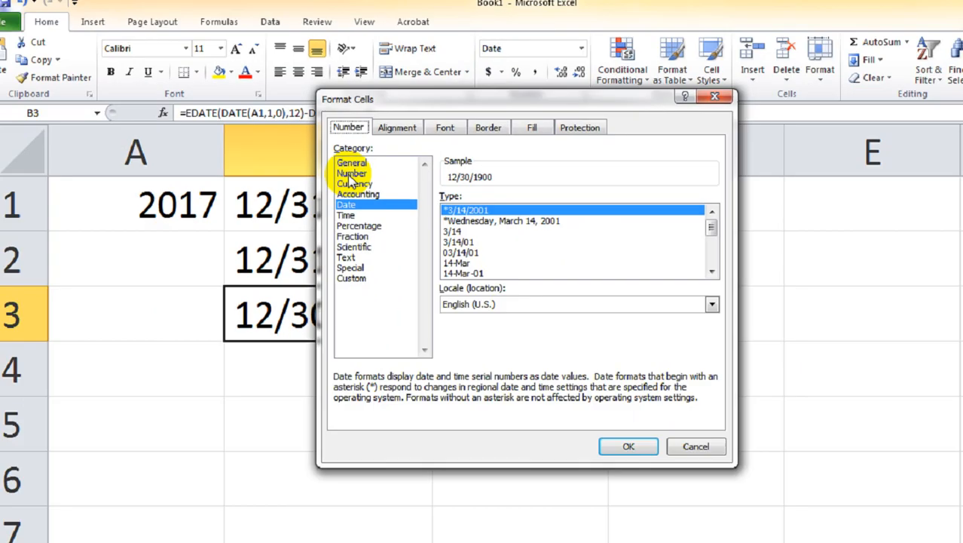
{"action": "left_click", "coordinate": [486, 270]}
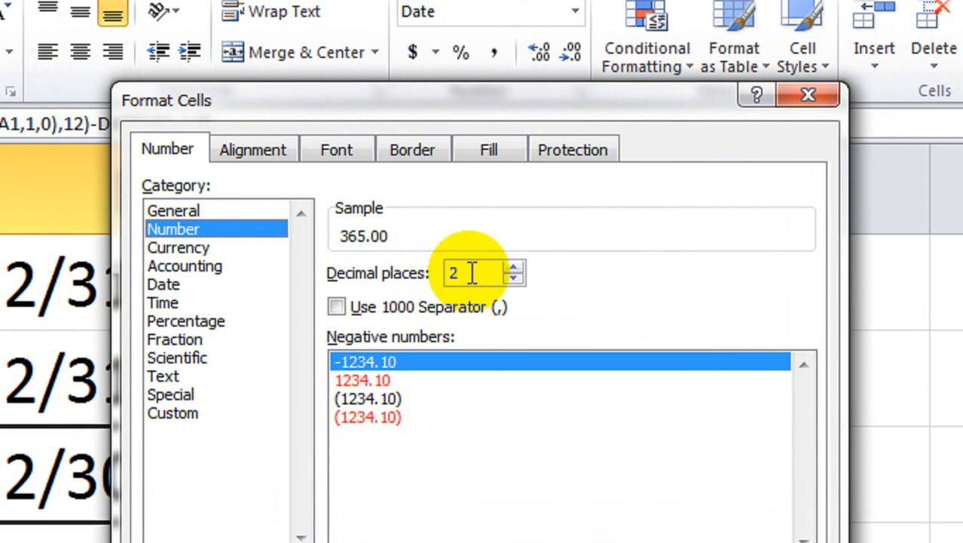
{"action": "left_click_drag", "start_coordinate": [471, 273], "coordinate": [408, 272]}
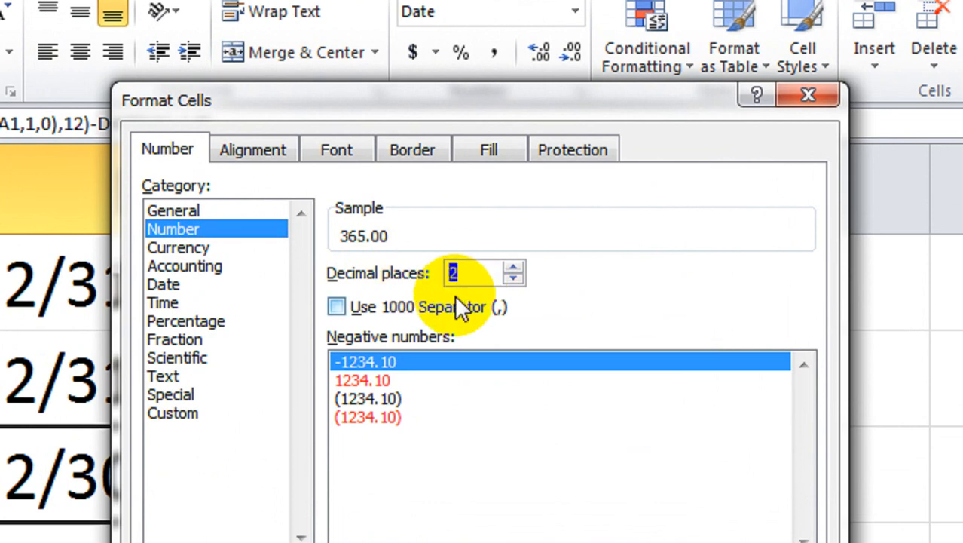
{"action": "type", "text": "0"}
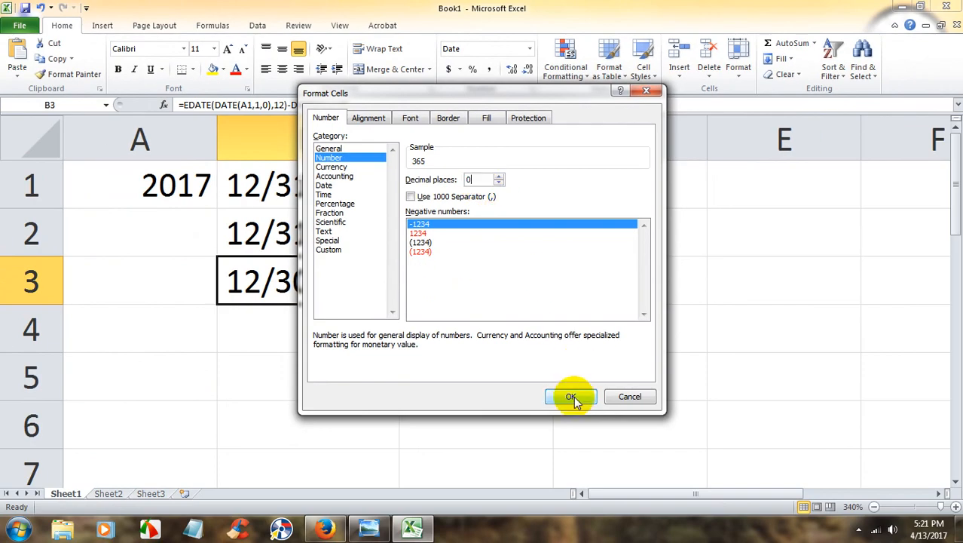
{"action": "left_click", "coordinate": [574, 396]}
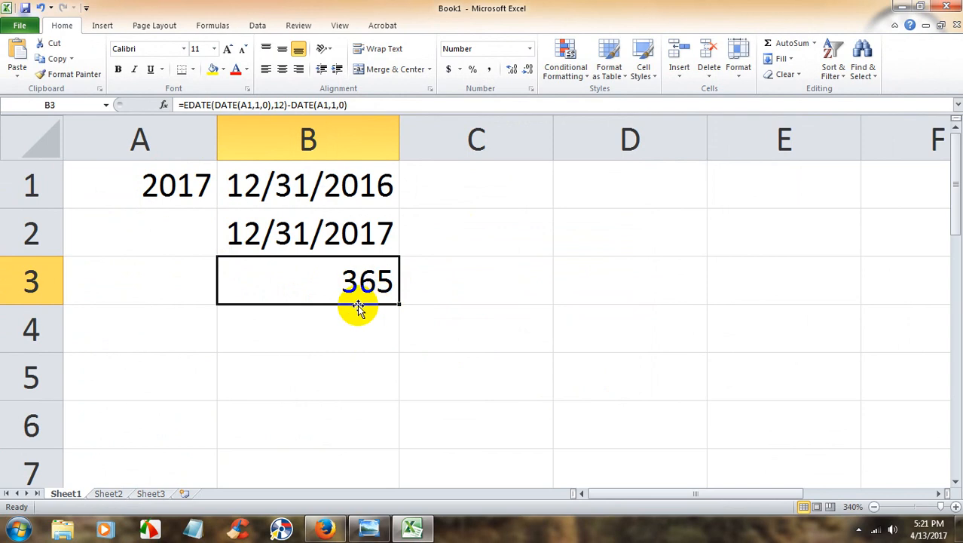
- Test the formulas by setting the year in cell A1 to 2016 and to 1989
{"action": "left_click", "coordinate": [182, 187]}
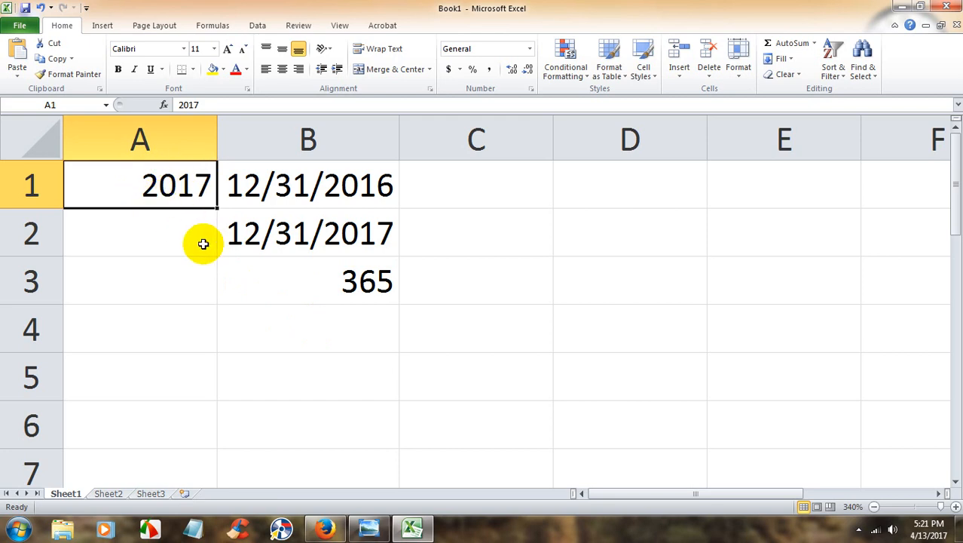
{"action": "type", "text": "2016"}
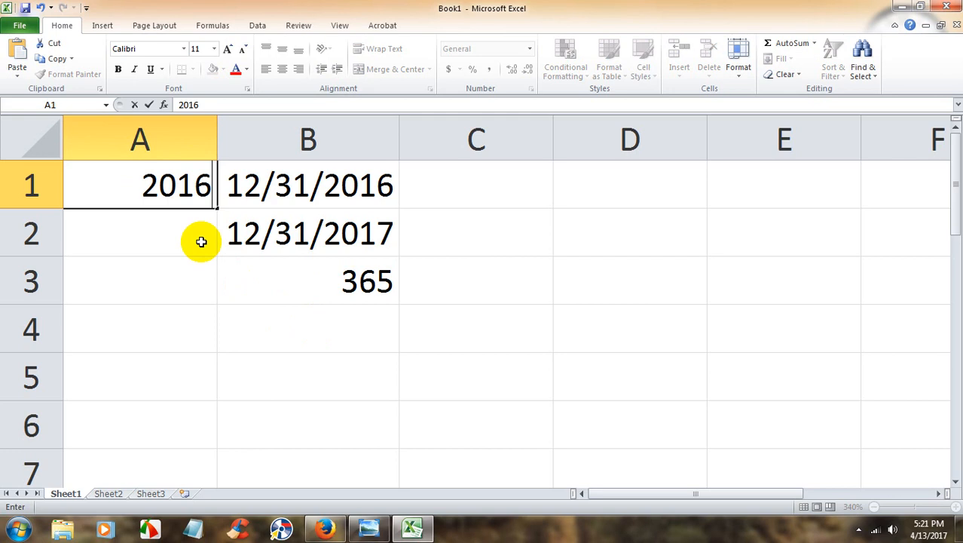
{"action": "key", "text": "Return"}
{"action": "left_click", "coordinate": [182, 185]}
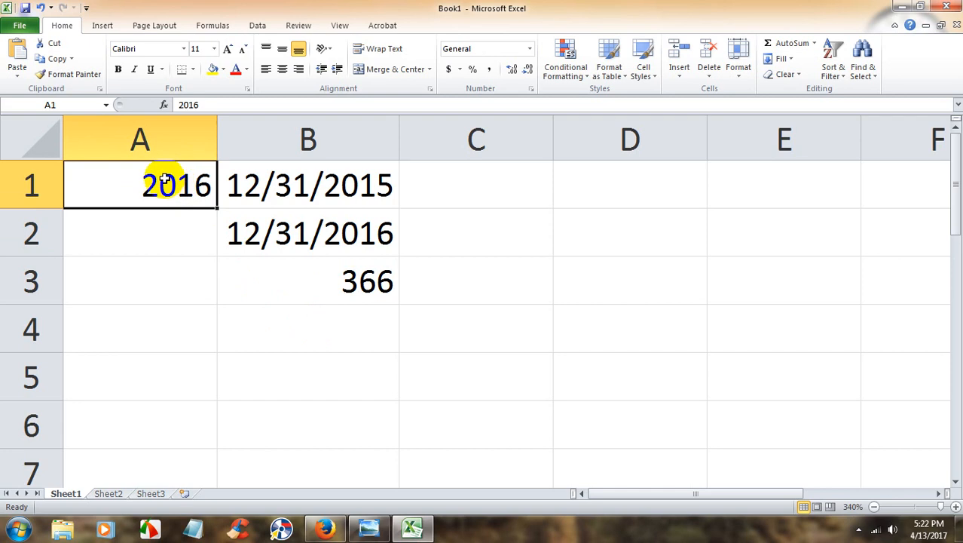
{"action": "type", "text": "1989"}
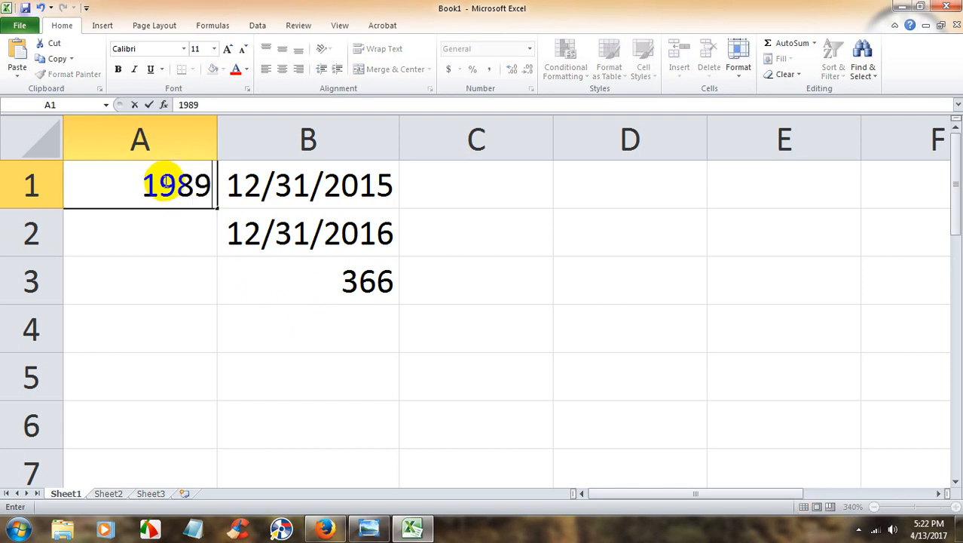
{"action": "key", "text": "Return"}
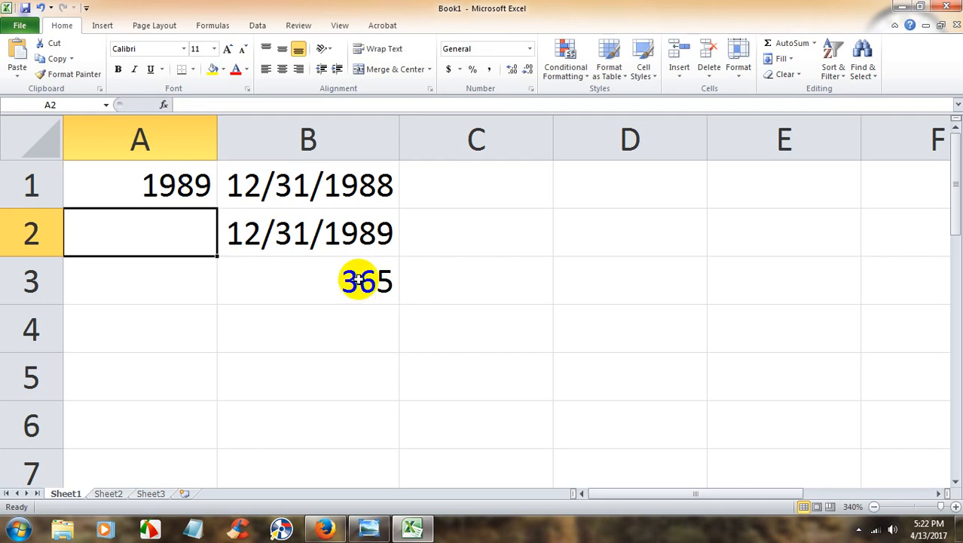
- Set the year in cell A1 back to 2017
{"action": "left_click", "coordinate": [174, 188]}
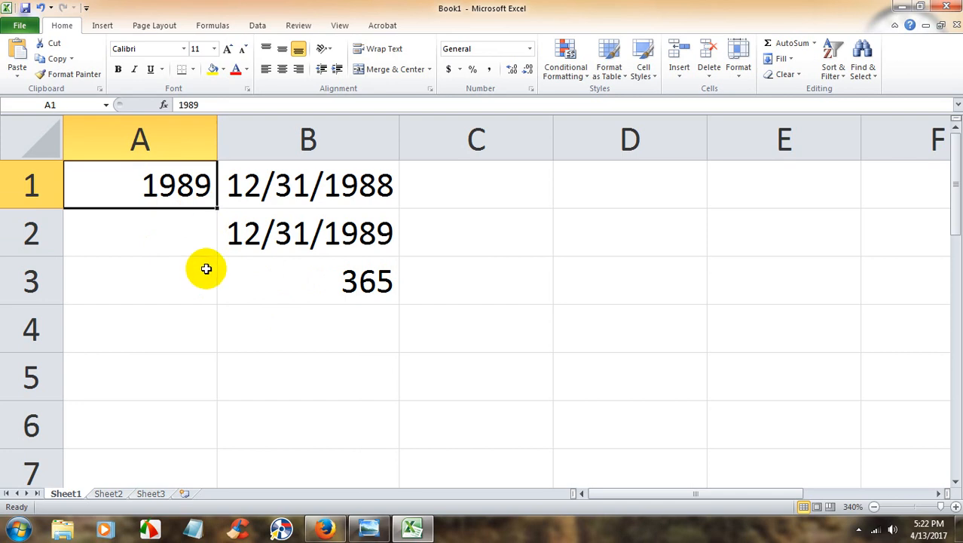
{"action": "type", "text": "2017"}
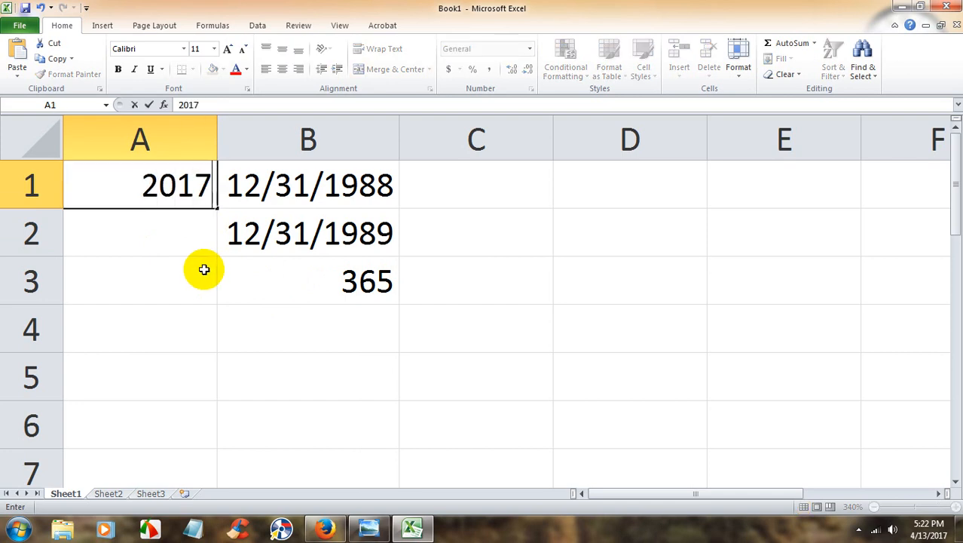
{"action": "key", "text": "Return"}
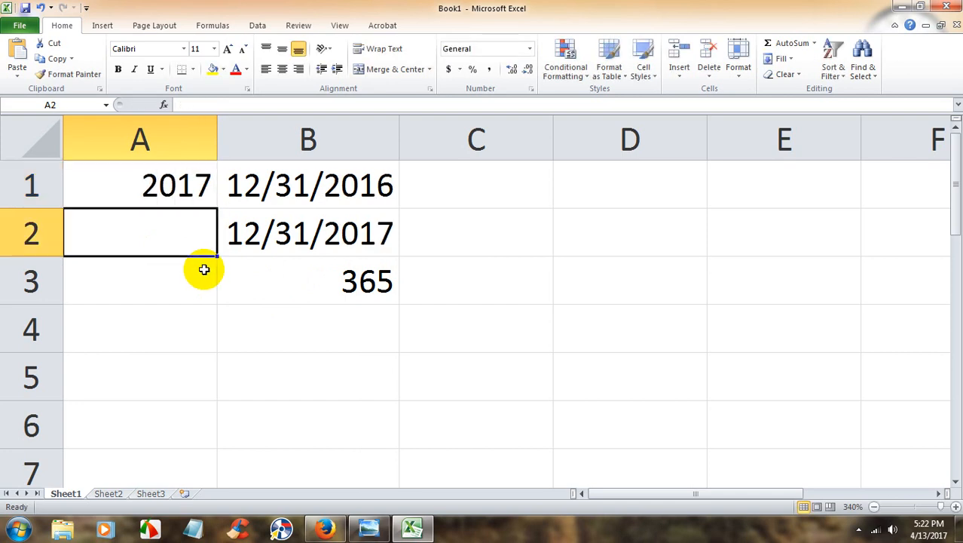